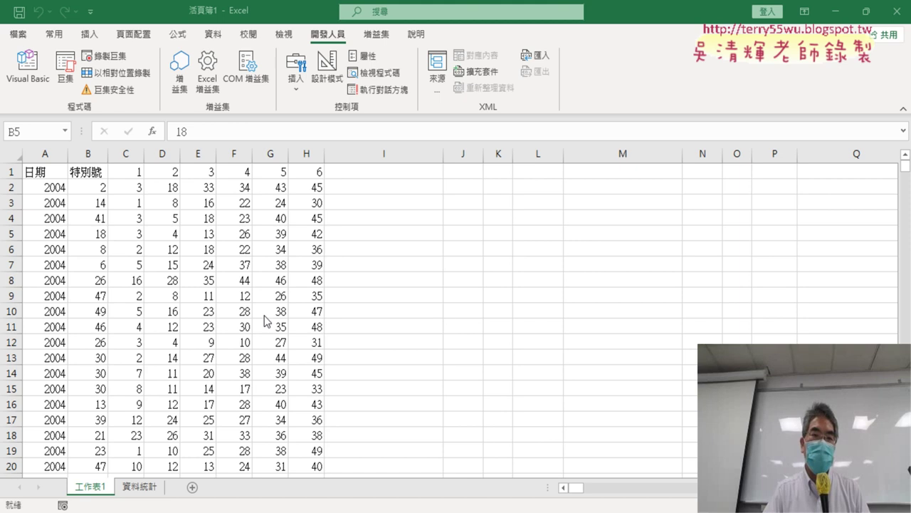
# - Run the 批次大樂透下載 macro from the VBA editor to download the 2024 大樂透 draws
pyautogui.click(27, 73)
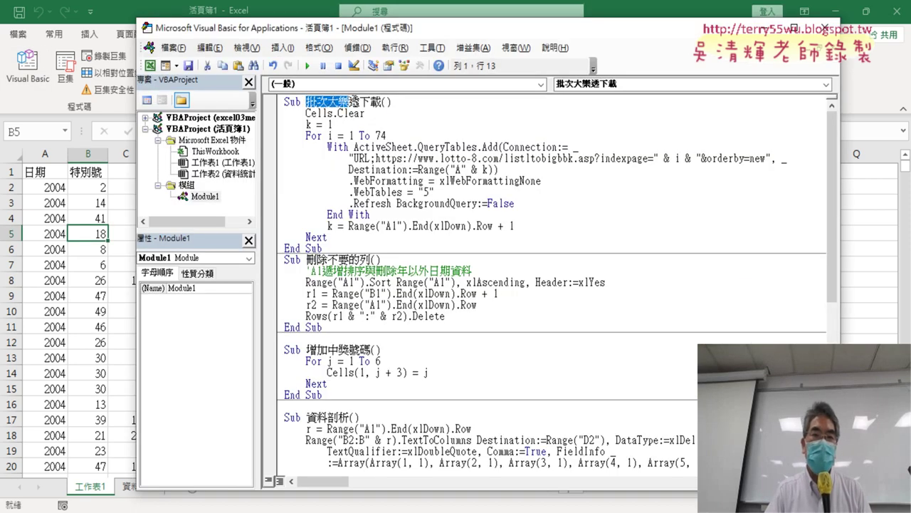
pyautogui.moveTo(306, 102); pyautogui.dragTo(392, 101)
pyautogui.click(396, 170)
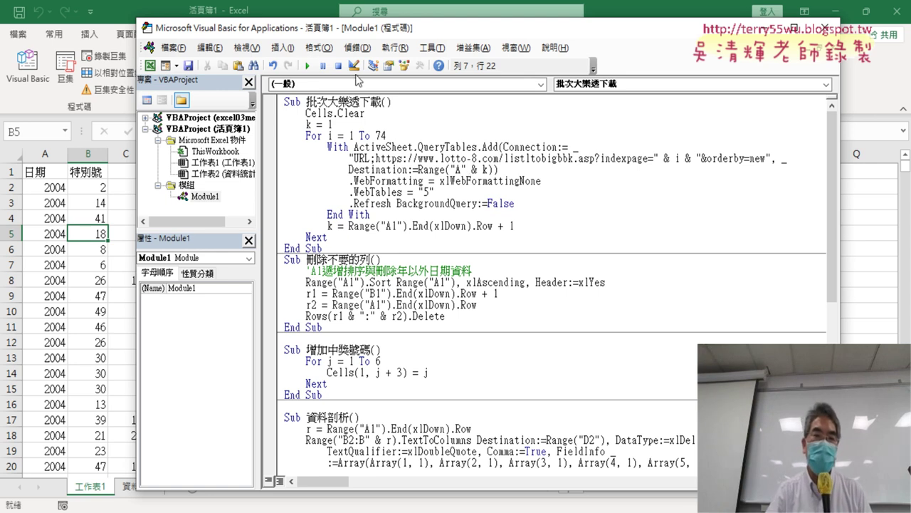
pyautogui.click(340, 158)
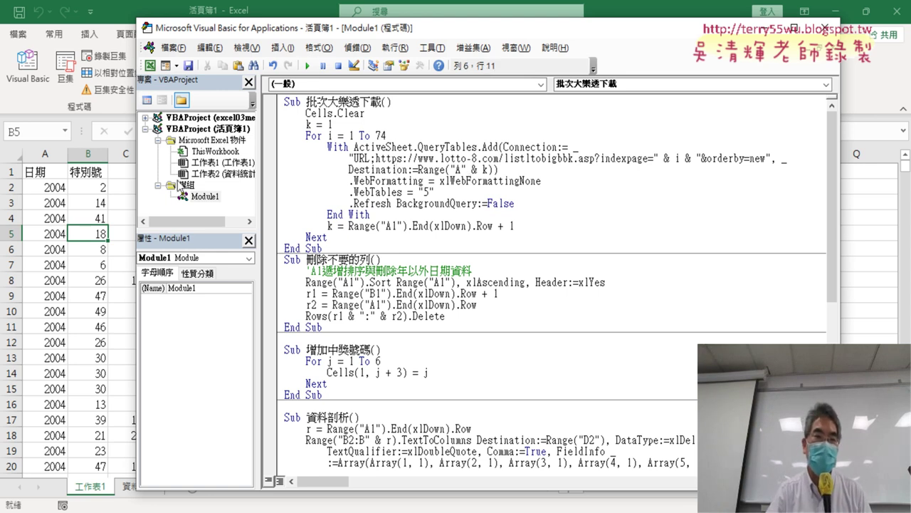
pyautogui.click(306, 65)
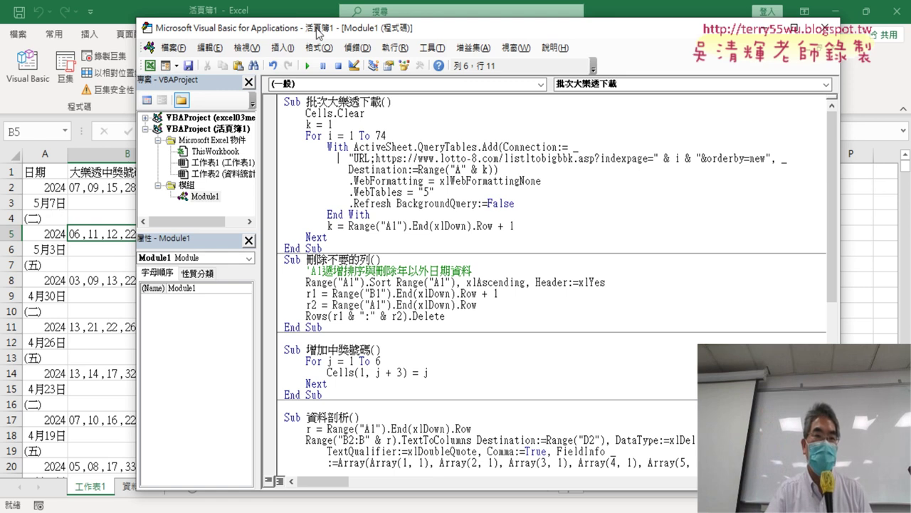
# - Run the 刪除不要的列 macro to sort draws oldest-first and delete the stray date rows
pyautogui.moveTo(319, 32); pyautogui.dragTo(461, 29)
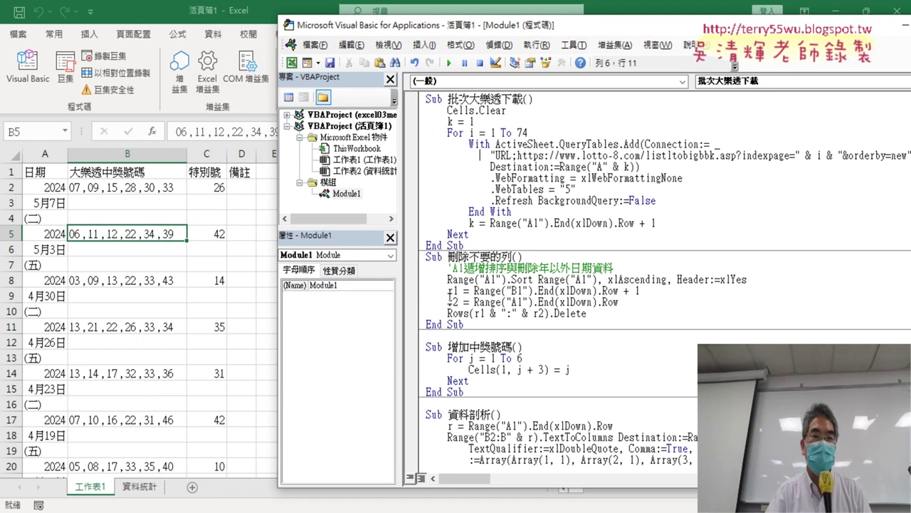
pyautogui.scroll(-2, 466, 280)
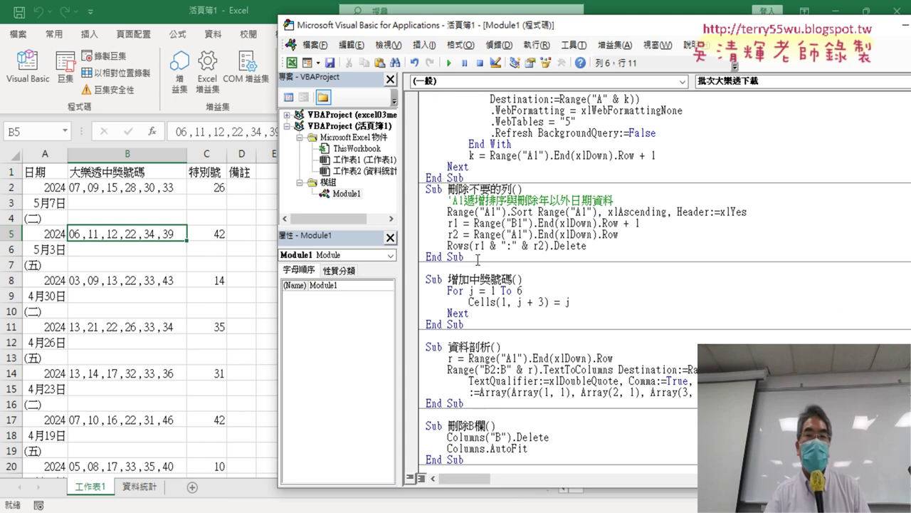
pyautogui.scroll(2, 484, 223)
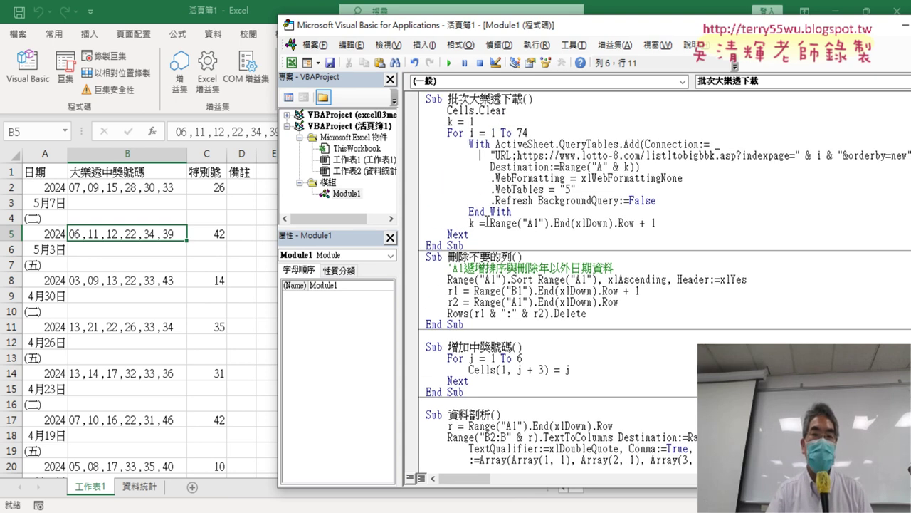
pyautogui.scroll(-1, 485, 222)
pyautogui.click(487, 245)
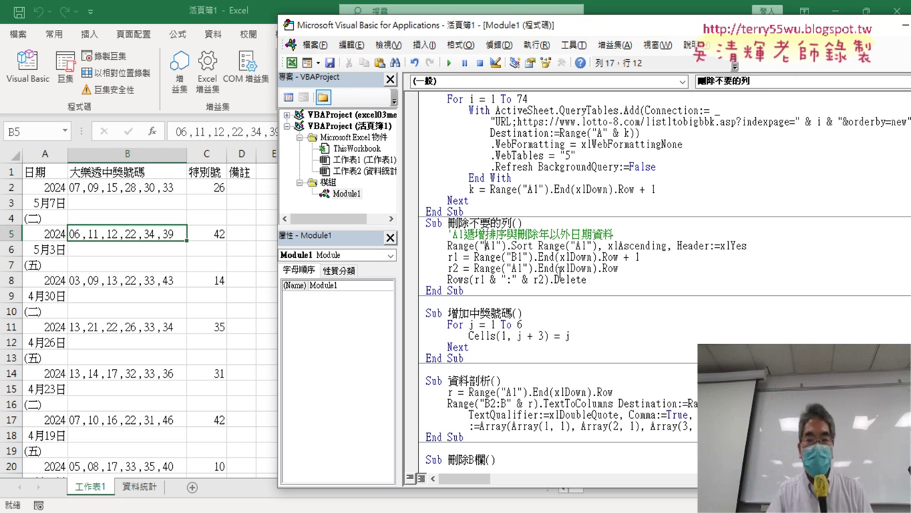
pyautogui.moveTo(624, 279); pyautogui.dragTo(456, 242)
pyautogui.click(462, 257)
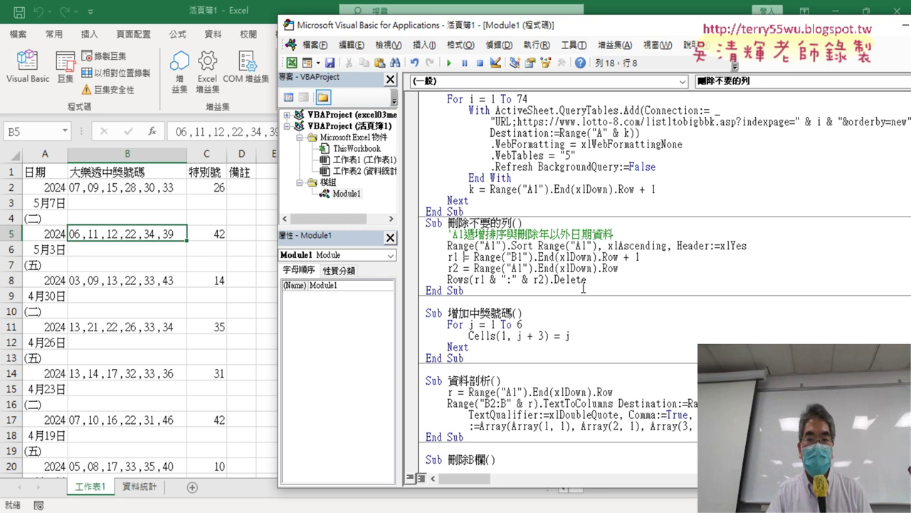
pyautogui.moveTo(583, 286); pyautogui.dragTo(449, 285)
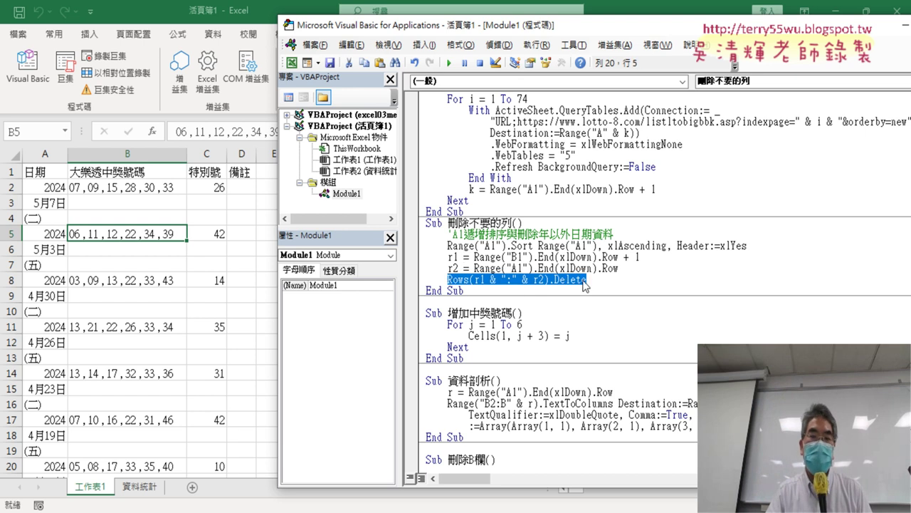
pyautogui.click(556, 269)
pyautogui.click(448, 63)
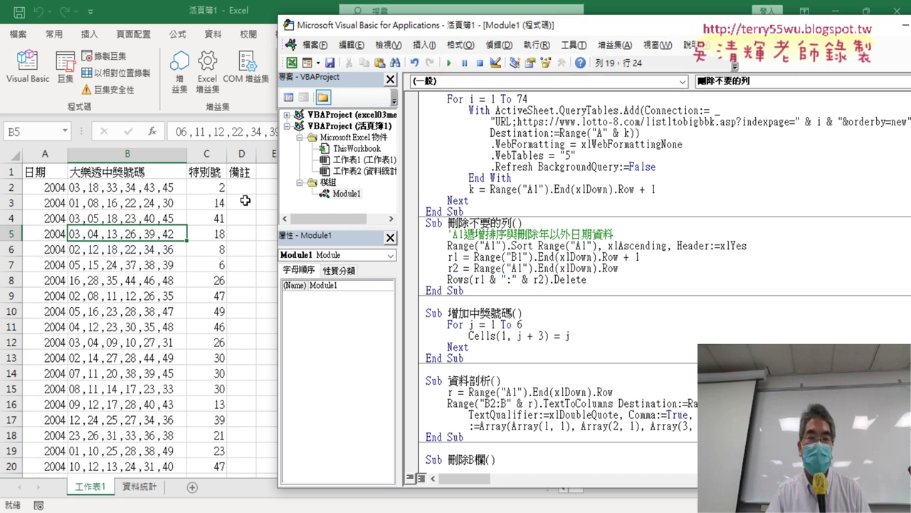
# - Run the 增加中獎號碼 macro to add number headers 1 onward
pyautogui.scroll(-2, 419, 141)
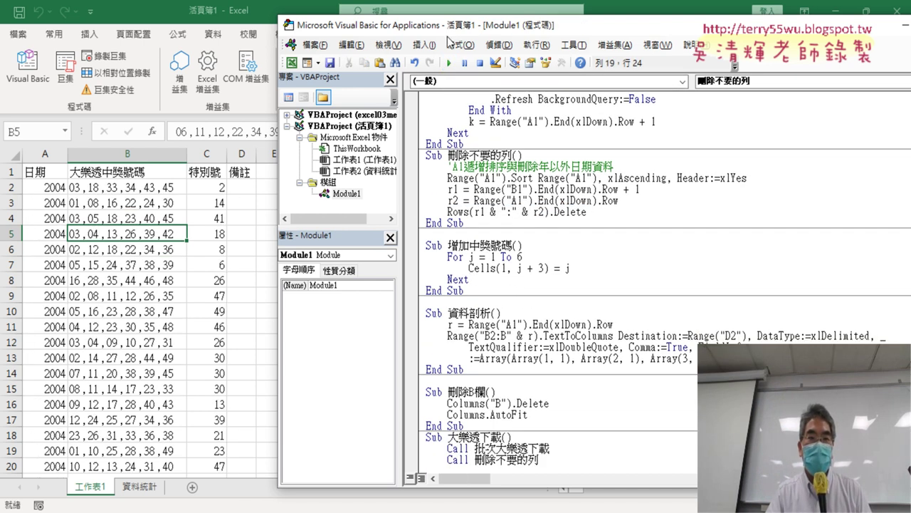
pyautogui.moveTo(450, 24); pyautogui.dragTo(583, 77)
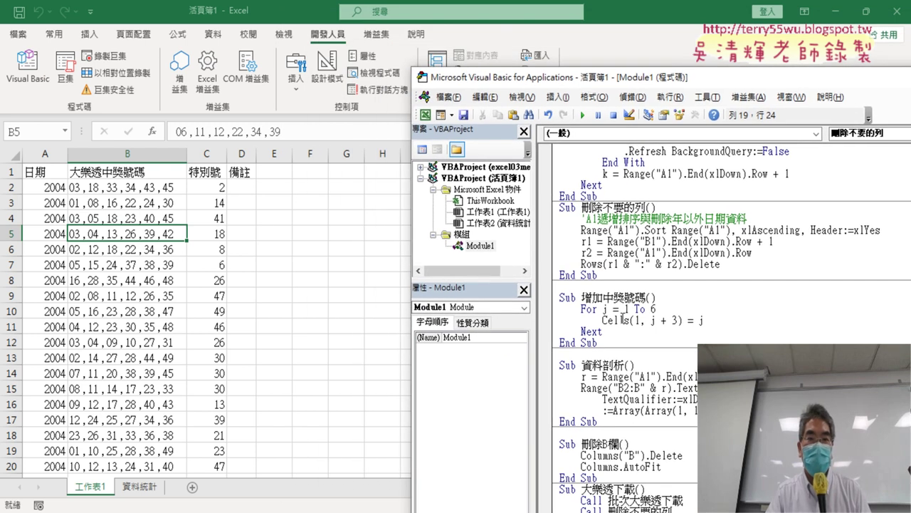
pyautogui.click(605, 321)
pyautogui.click(582, 114)
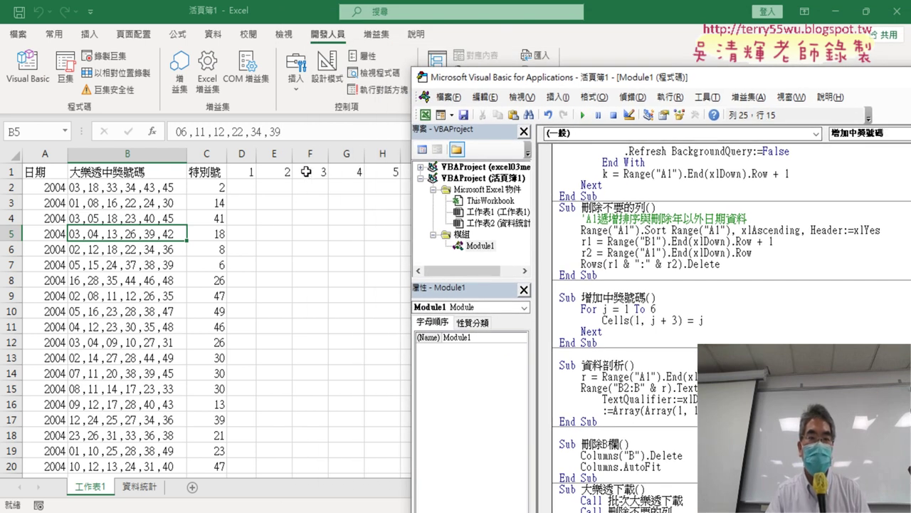
# - Run the 資料剖析 macro to split each draw's winning numbers into columns from D
pyautogui.moveTo(527, 81)
pyautogui.mouseDown()
pyautogui.moveTo(581, 67)
pyautogui.moveTo(429, 43)
pyautogui.mouseUp()
pyautogui.click(516, 360)
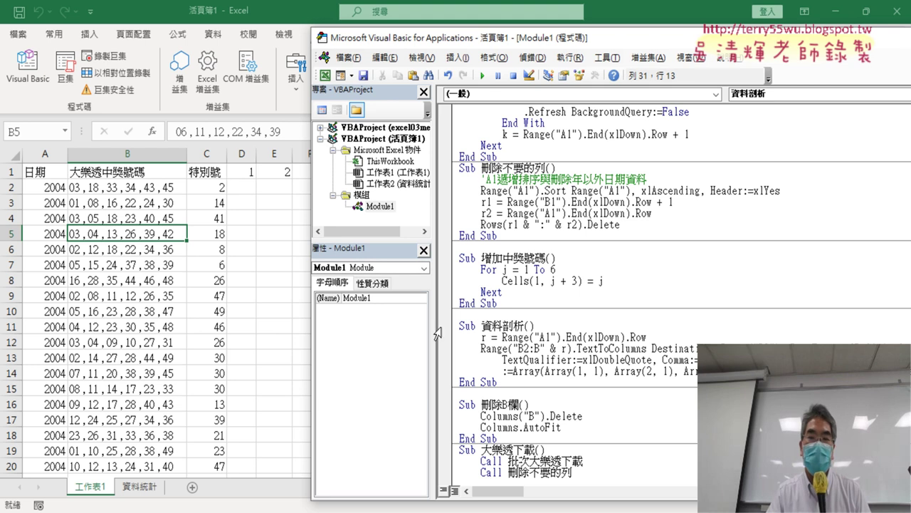
pyautogui.click(482, 75)
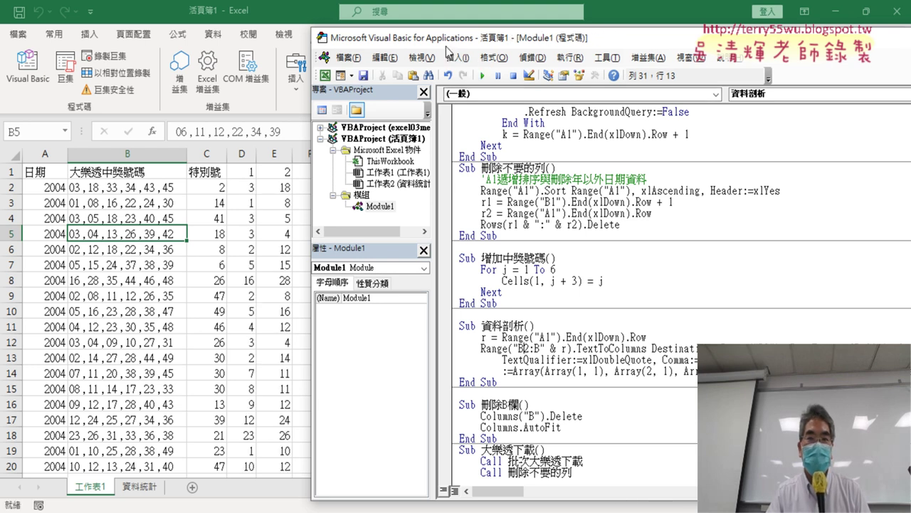
pyautogui.moveTo(451, 46)
pyautogui.mouseDown()
pyautogui.moveTo(588, 51)
pyautogui.moveTo(569, 48)
pyautogui.mouseUp()
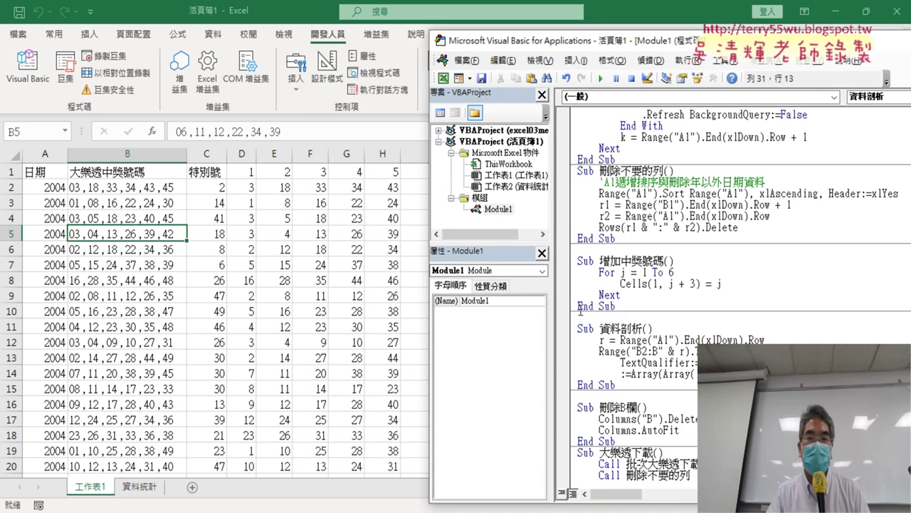
pyautogui.scroll(-1, 623, 385)
# - Run the 刪除B欄 macro to delete column B and AutoFit all columns
pyautogui.scroll(-1, 604, 385)
pyautogui.click(634, 352)
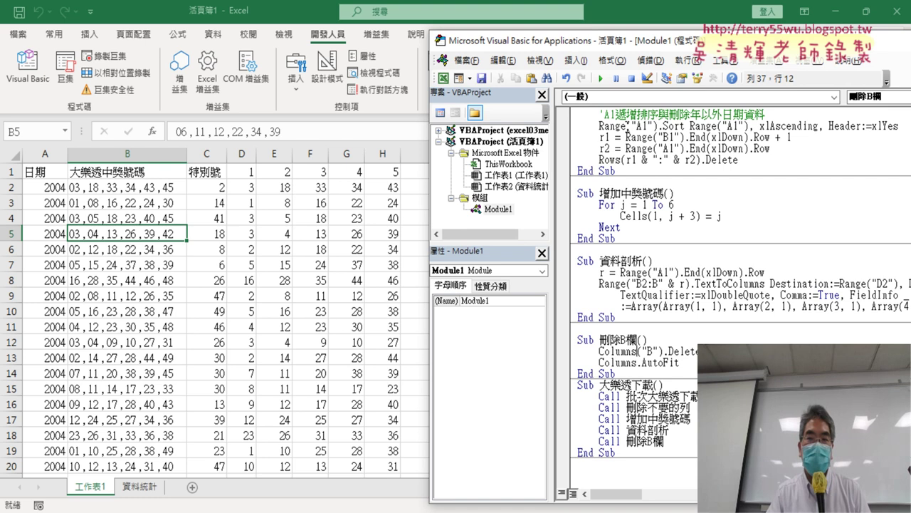
pyautogui.click(601, 79)
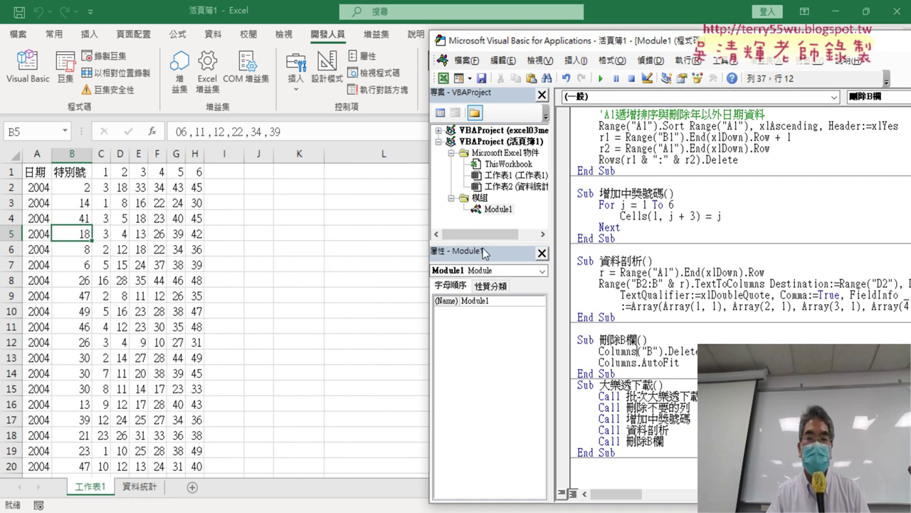
pyautogui.moveTo(690, 365); pyautogui.dragTo(599, 362)
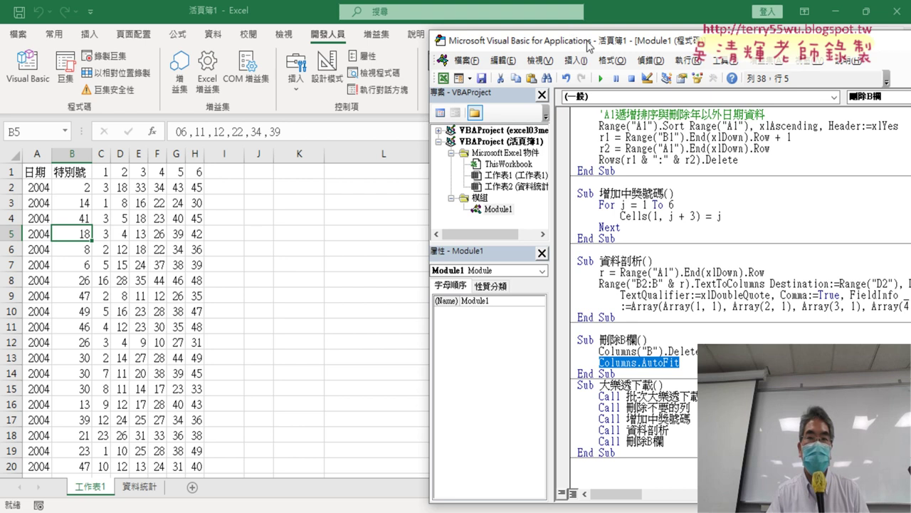
# - Locate the 大樂透下載 master macro in Module1
pyautogui.moveTo(595, 42); pyautogui.dragTo(353, 25)
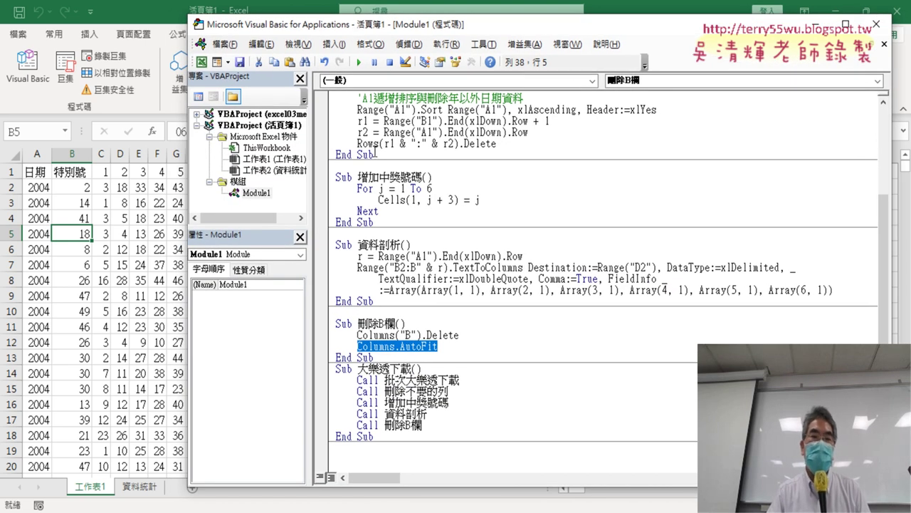
pyautogui.scroll(5, 375, 152)
pyautogui.scroll(-2, 383, 129)
pyautogui.scroll(-1, 416, 198)
pyautogui.scroll(-5, 416, 197)
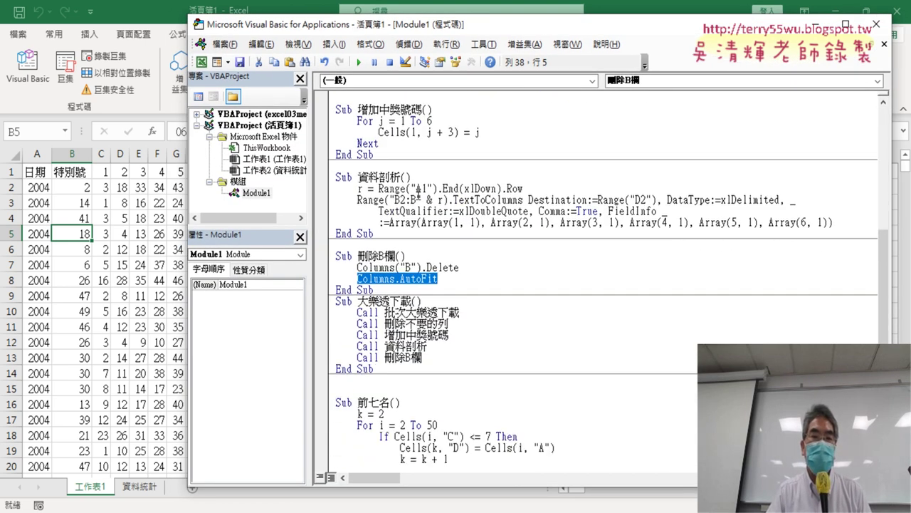
pyautogui.scroll(-2, 416, 211)
pyautogui.moveTo(358, 234); pyautogui.dragTo(412, 234)
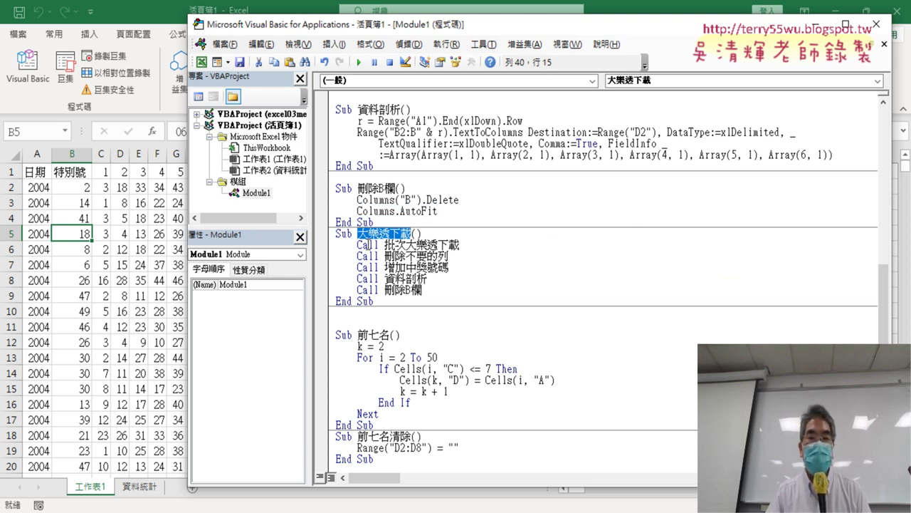
# - Run the 大樂透下載 master macro to redo download, cleanup and split in one go
pyautogui.click(363, 245)
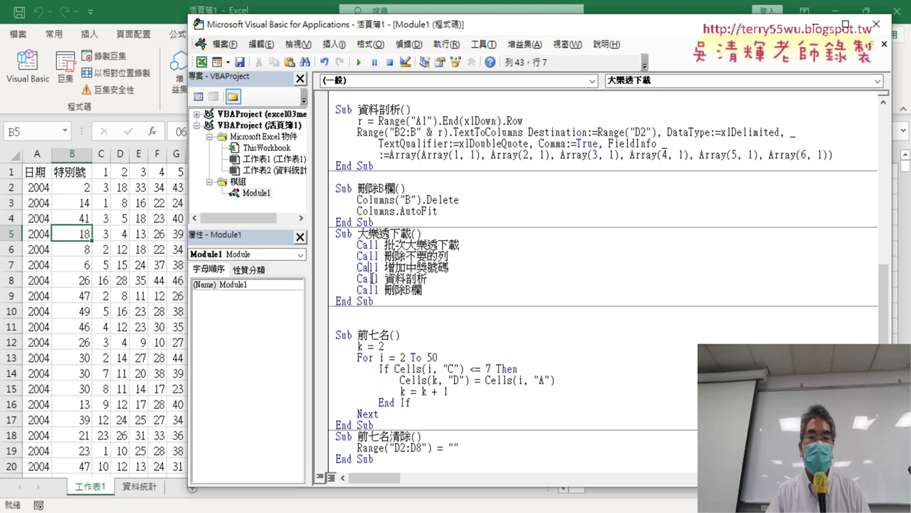
pyautogui.moveTo(436, 289); pyautogui.dragTo(336, 245)
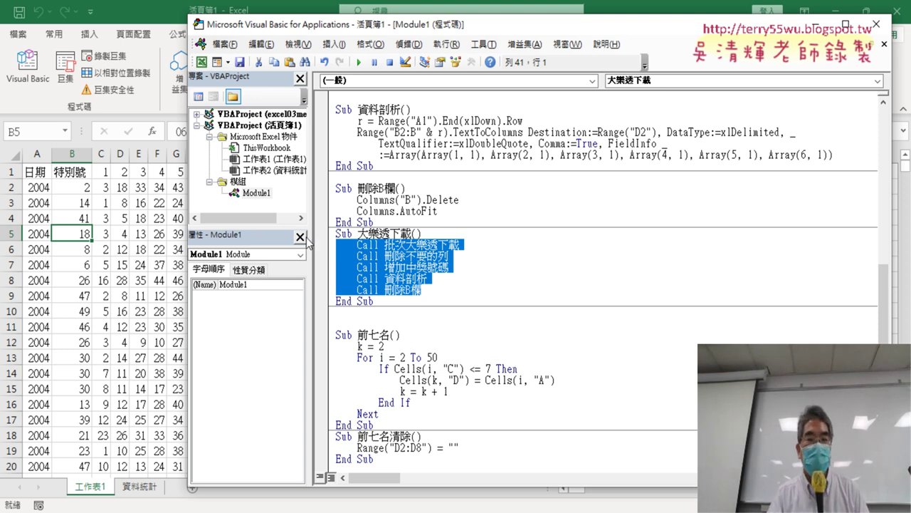
pyautogui.click(402, 269)
pyautogui.click(359, 62)
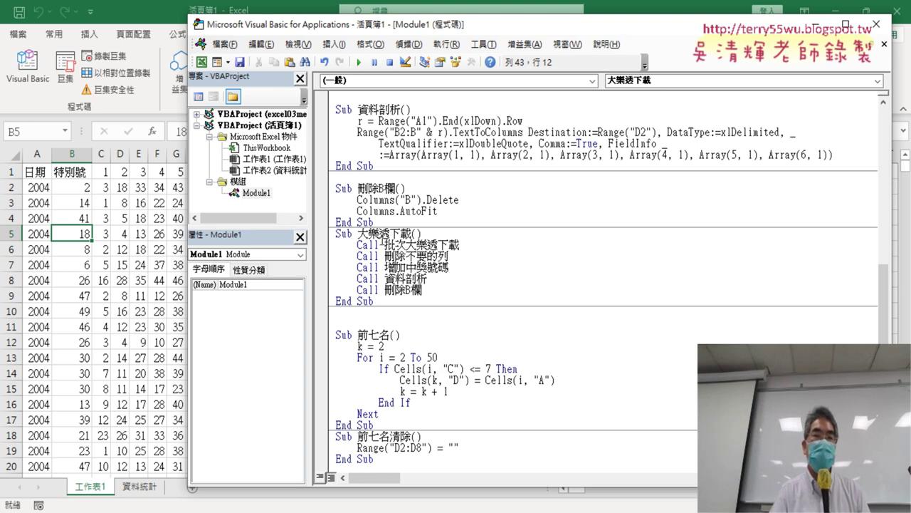
# - Return to the top of Module1 and bring the spreadsheet back to the front
pyautogui.scroll(3, 427, 235)
pyautogui.scroll(5, 427, 235)
pyautogui.scroll(1, 429, 232)
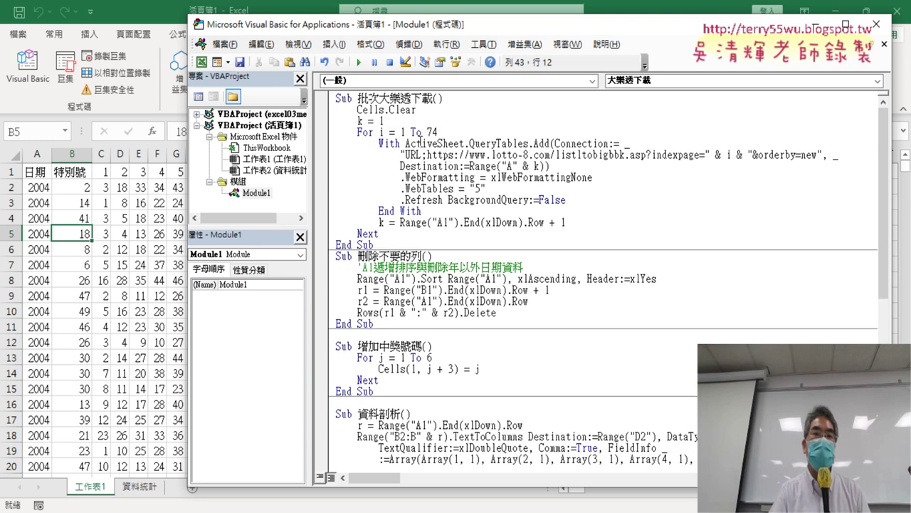
pyautogui.moveTo(379, 99); pyautogui.dragTo(433, 98)
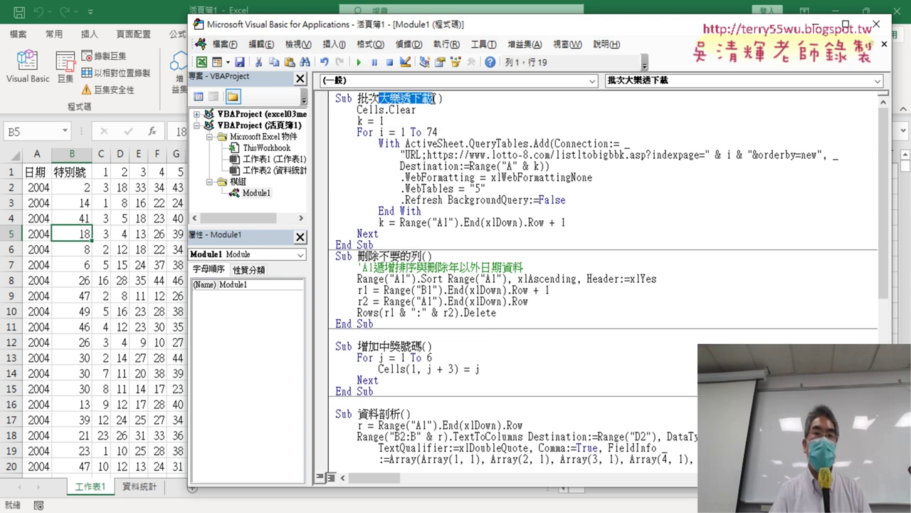
pyautogui.click(135, 506)
# - On 資料統計, empty the 前七名 cells D2:D8 with the 前七名清除 macro
pyautogui.click(139, 486)
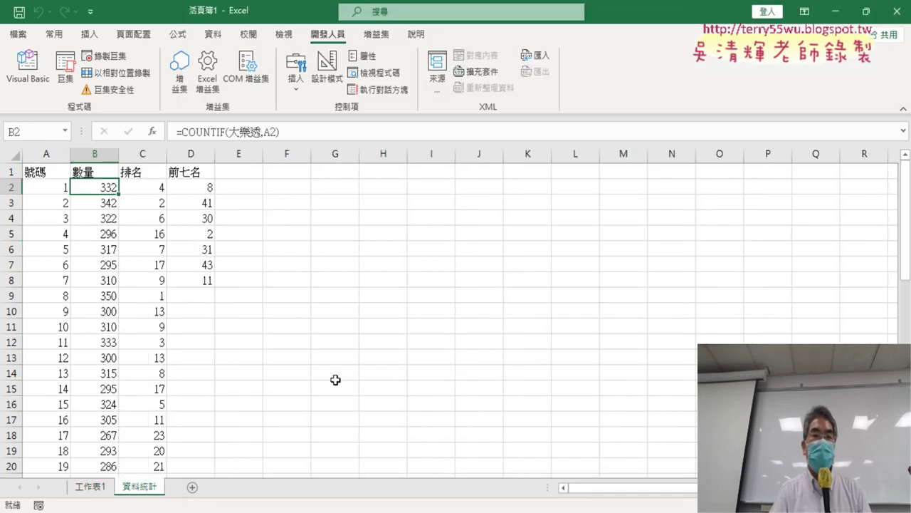
pyautogui.moveTo(202, 187); pyautogui.dragTo(198, 280)
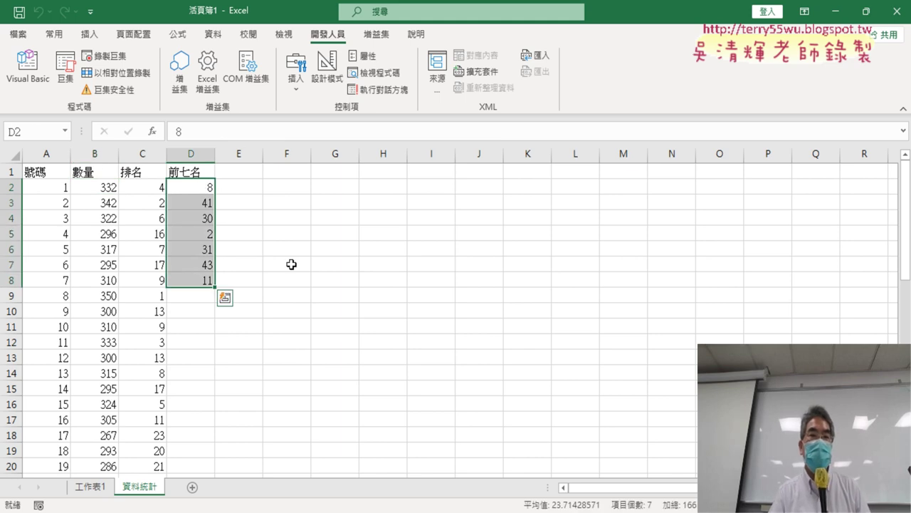
pyautogui.click(28, 68)
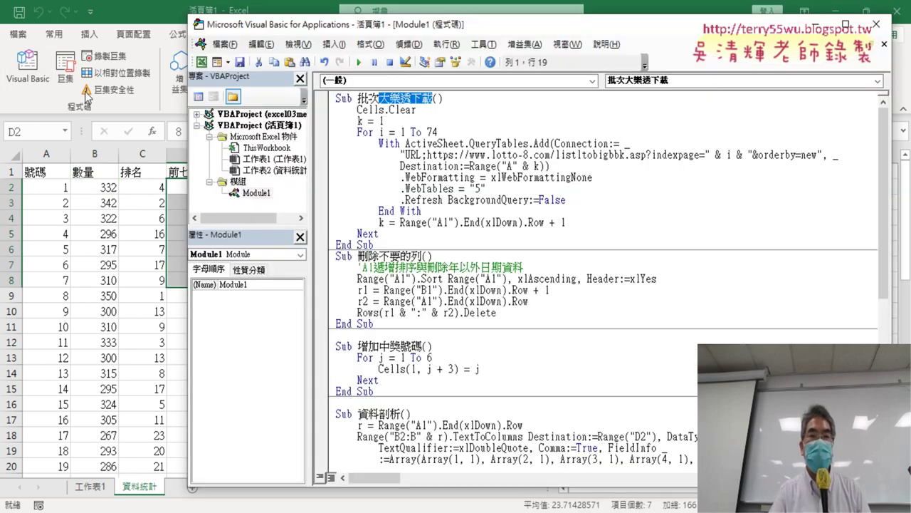
pyautogui.scroll(-3, 640, 287)
pyautogui.scroll(-3, 664, 300)
pyautogui.scroll(-3, 664, 299)
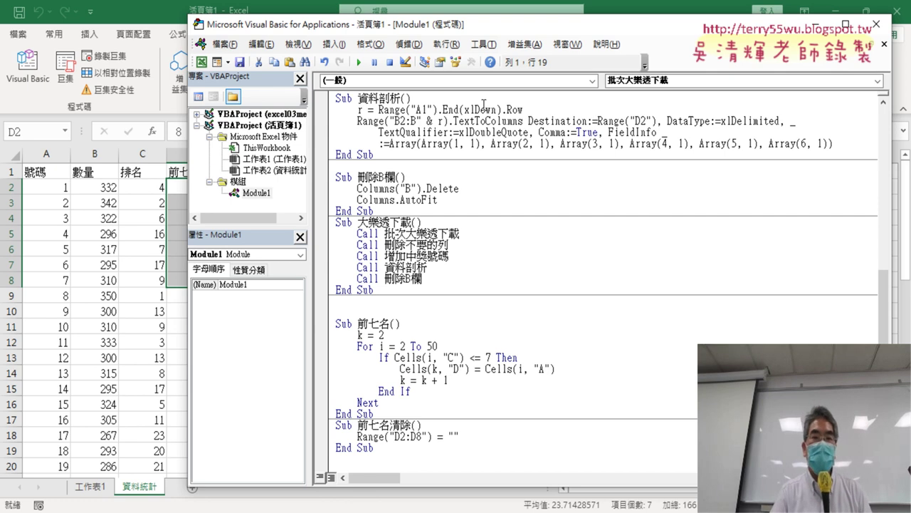
pyautogui.moveTo(494, 27); pyautogui.dragTo(546, 27)
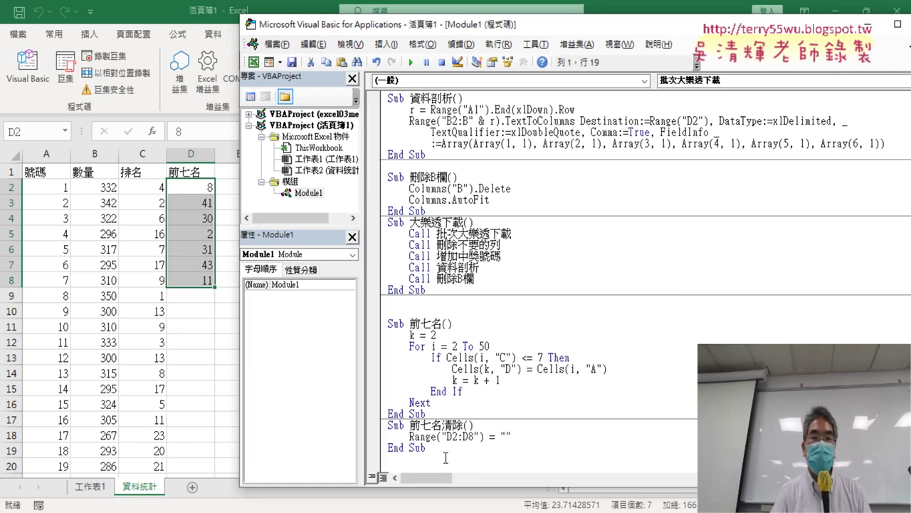
pyautogui.click(450, 436)
pyautogui.click(411, 62)
pyautogui.click(473, 368)
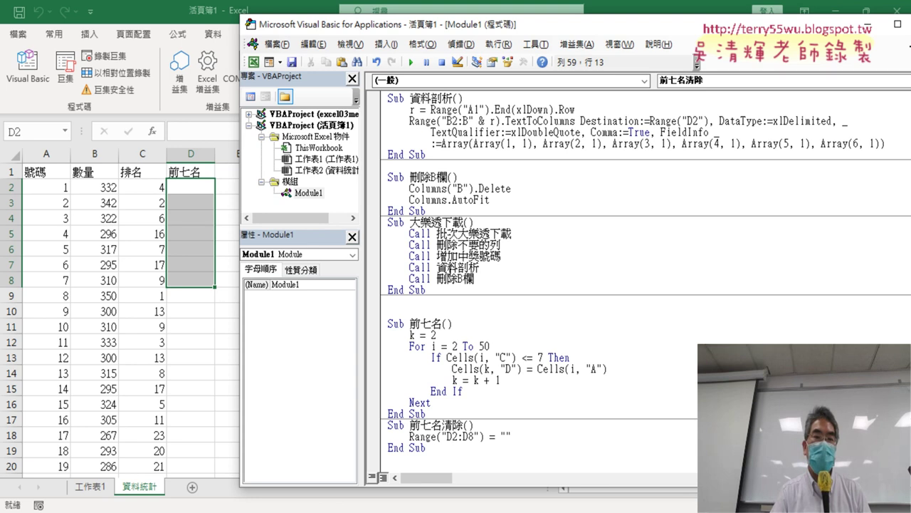
# - Run 前七名 to list the top seven, then clear and refill D2:D8 again
pyautogui.click(410, 62)
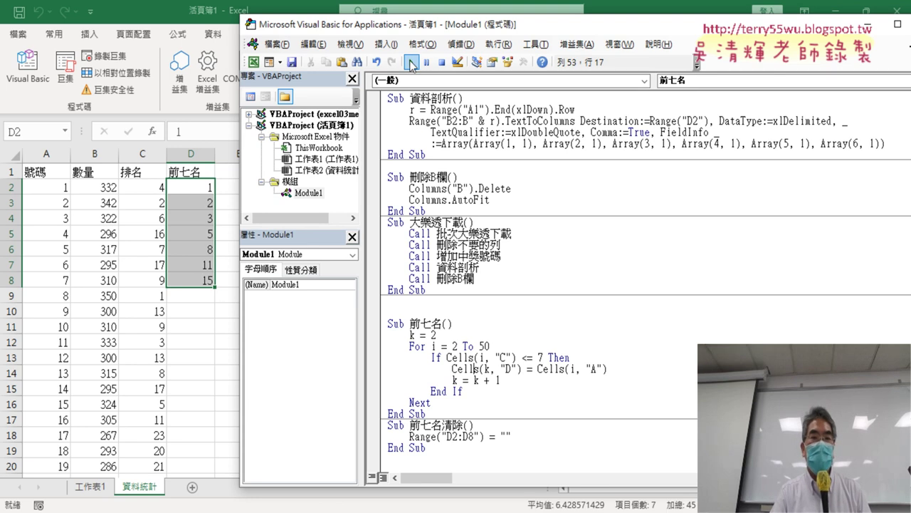
pyautogui.moveTo(443, 405); pyautogui.dragTo(382, 336)
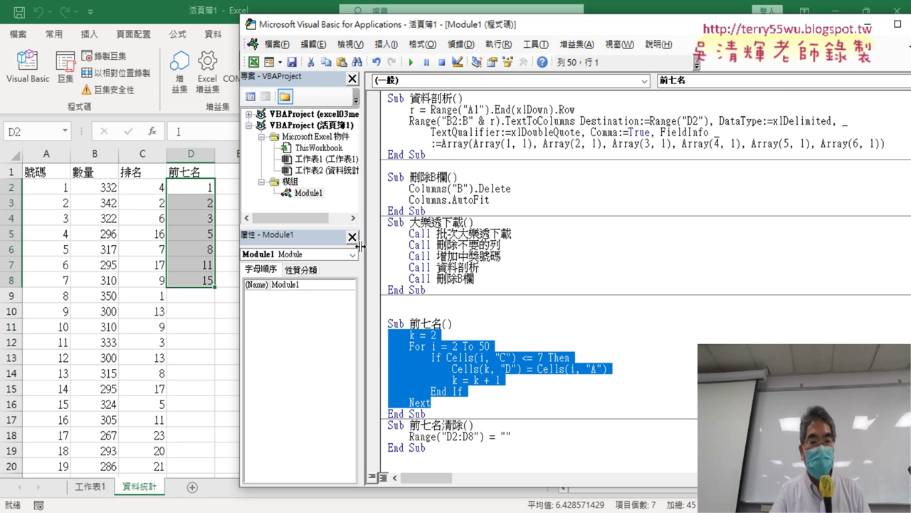
pyautogui.click(456, 358)
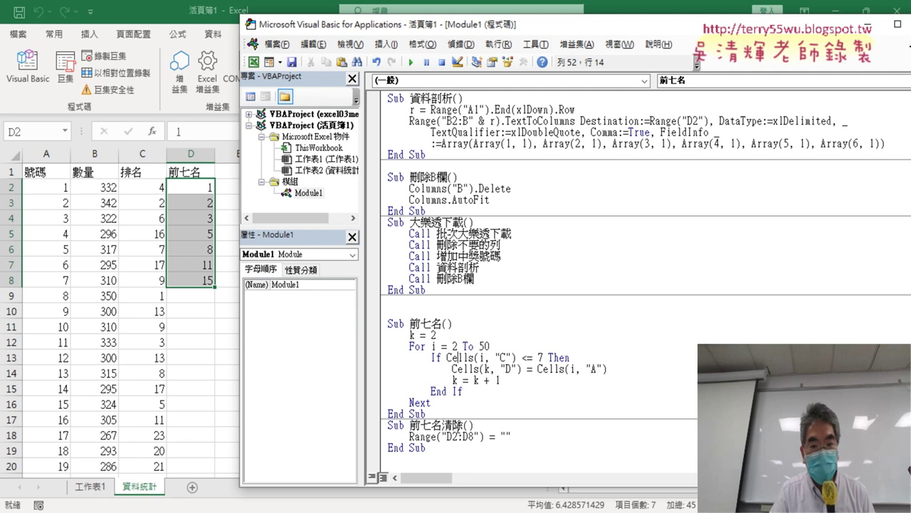
pyautogui.click(411, 62)
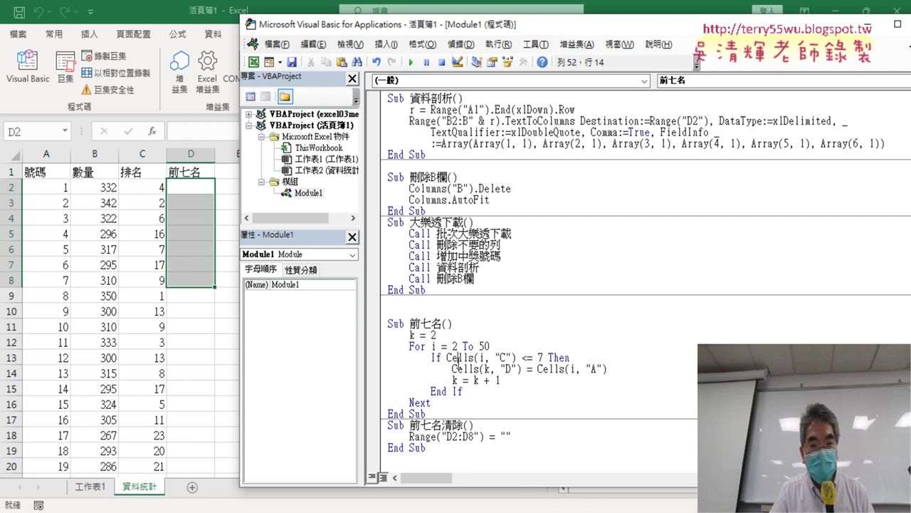
pyautogui.click(411, 62)
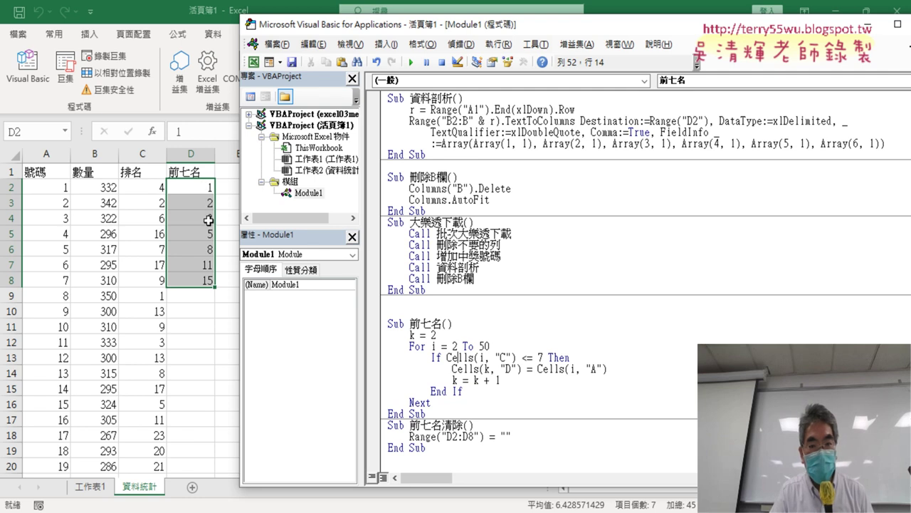
# - Highlight the loop's start row 2, limit 50, rank-at-most-7 condition and copied column A number
pyautogui.doubleClick(453, 347)
pyautogui.click(479, 346)
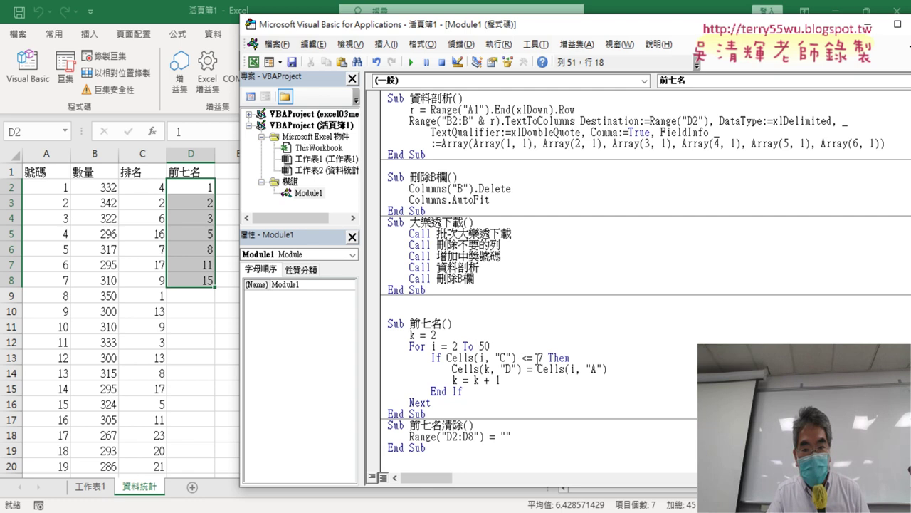
pyautogui.moveTo(542, 357); pyautogui.dragTo(468, 357)
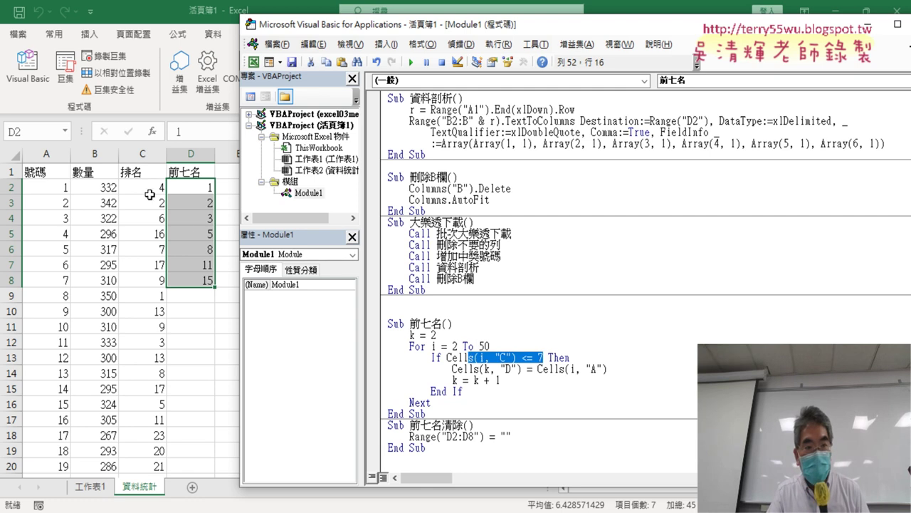
pyautogui.moveTo(607, 369); pyautogui.dragTo(539, 369)
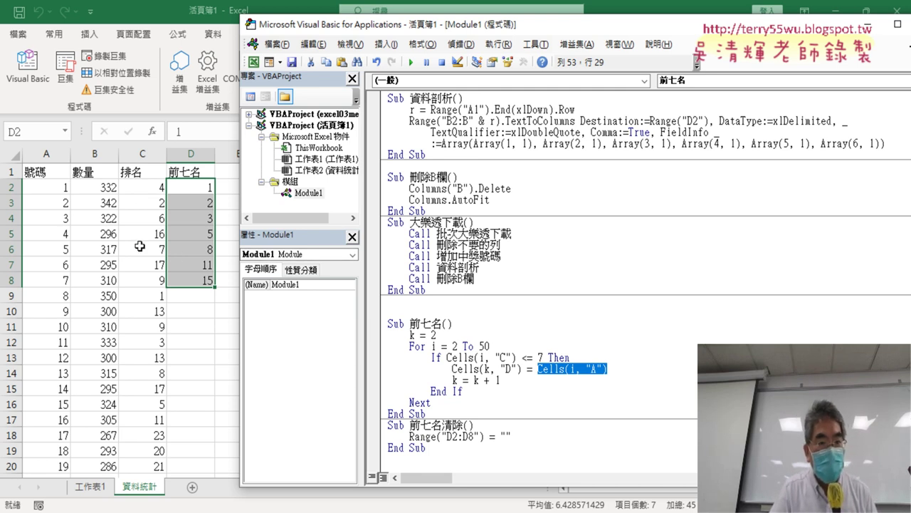
pyautogui.click(565, 368)
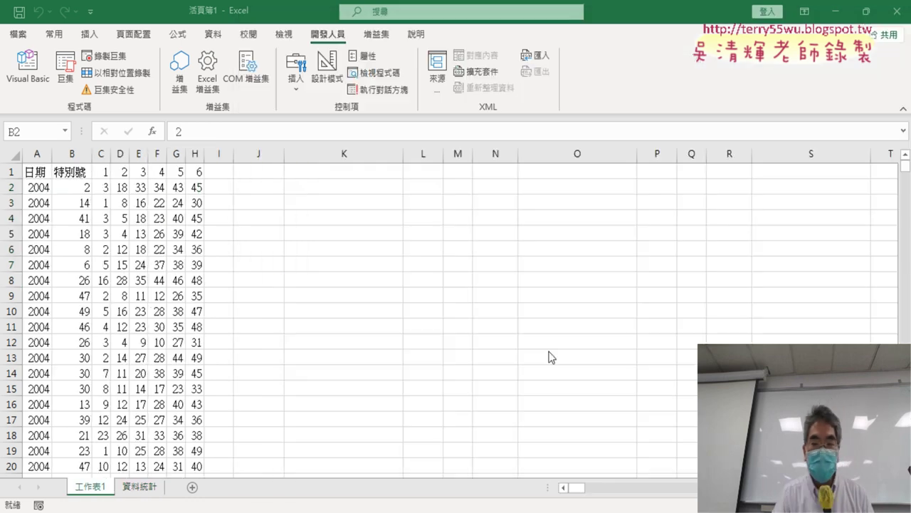
# - Select the draw numbers from B2 to the last row and name them 大樂透 in the Name Box
pyautogui.click(77, 186)
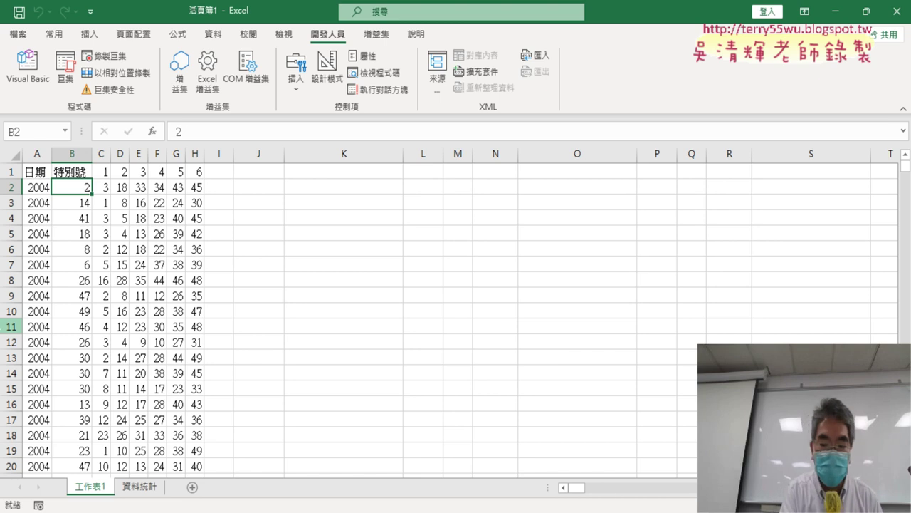
pyautogui.hotkey('ctrl', 'shift', 'Right')
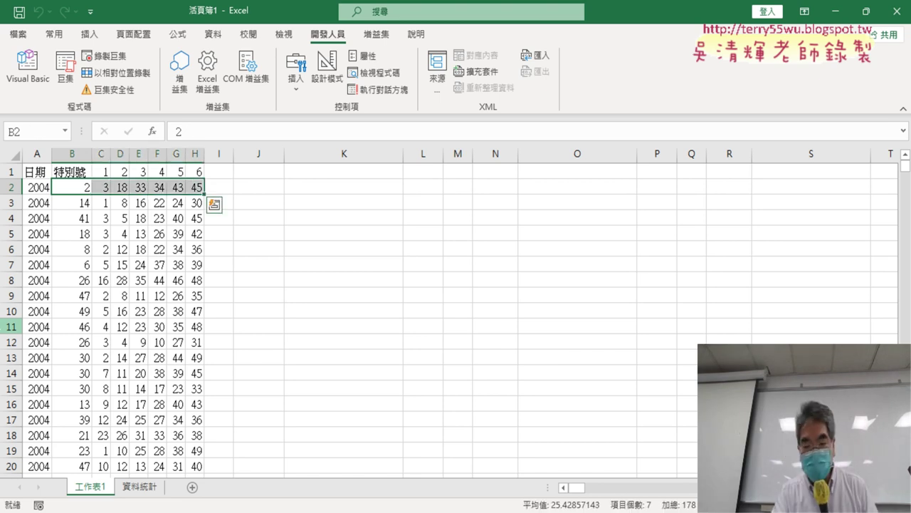
pyautogui.hotkey('ctrl', 'shift', 'Down')
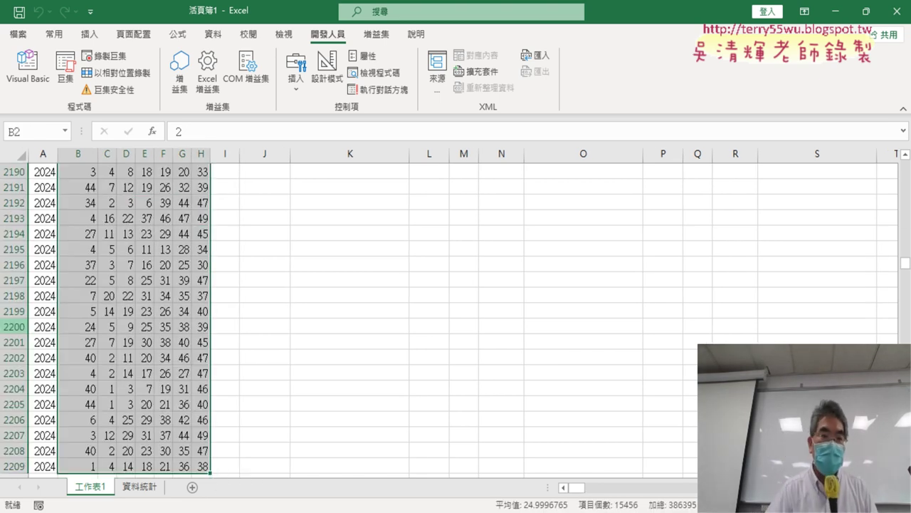
pyautogui.click(12, 130)
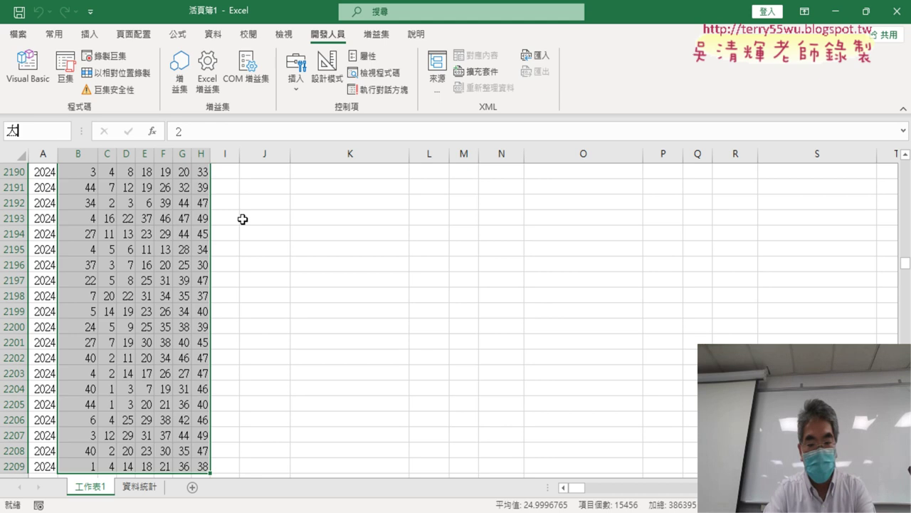
pyautogui.write('大樂透')
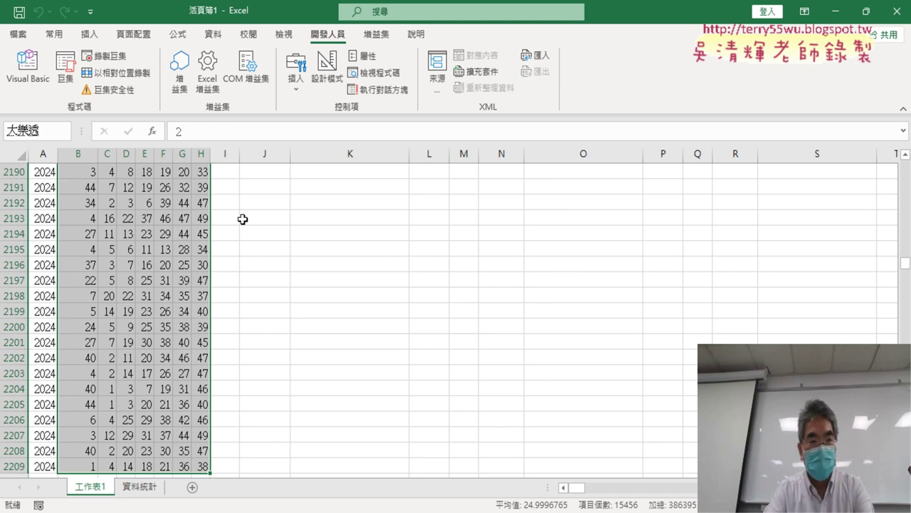
pyautogui.press('Return')
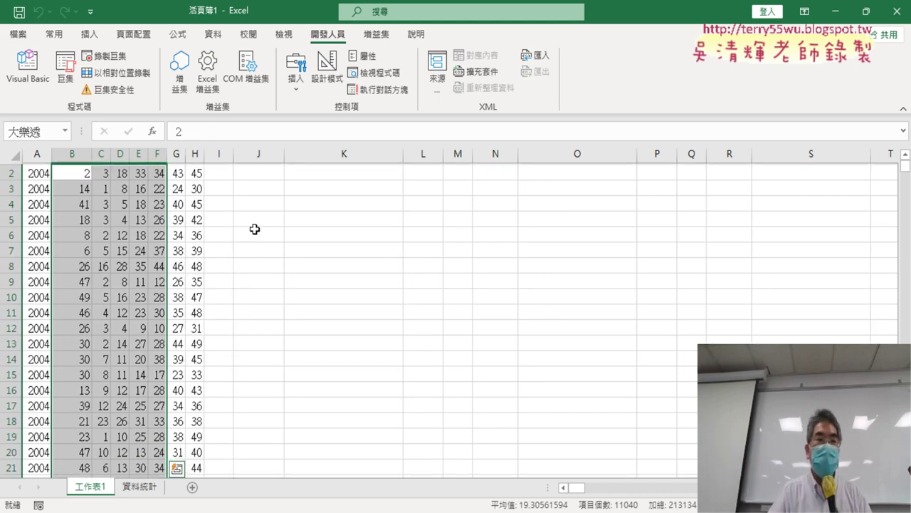
pyautogui.scroll(1, 104, 187)
pyautogui.click(177, 34)
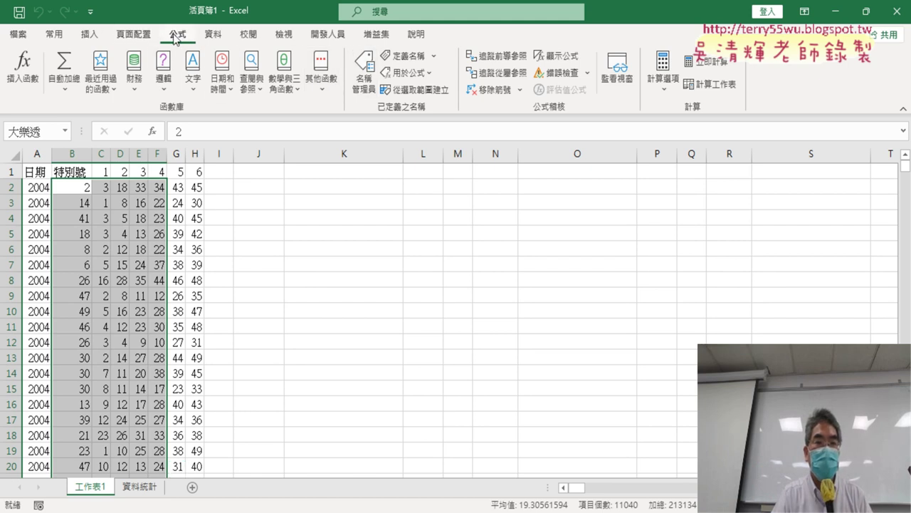
# - Check in Name Manager that 大樂透 refers to 工作表1!$B$2:$F$2209, then return to 資料統計
pyautogui.click(364, 74)
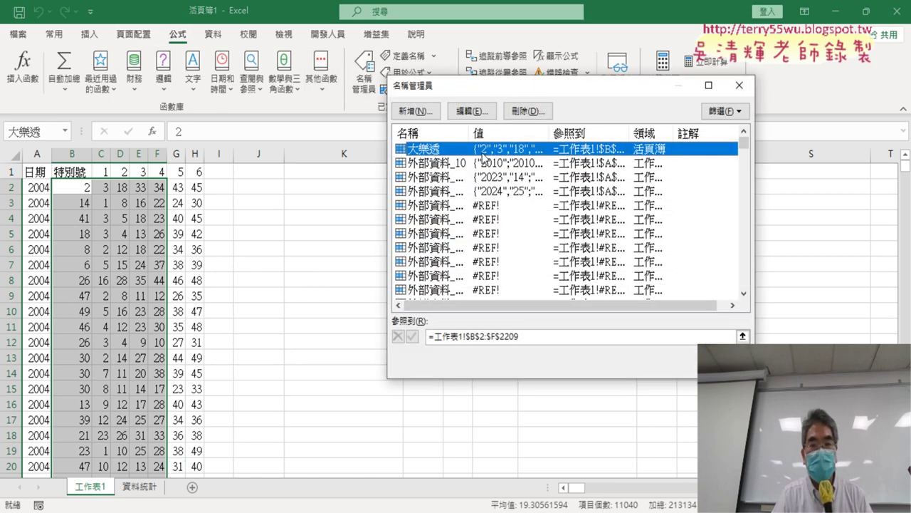
pyautogui.click(498, 335)
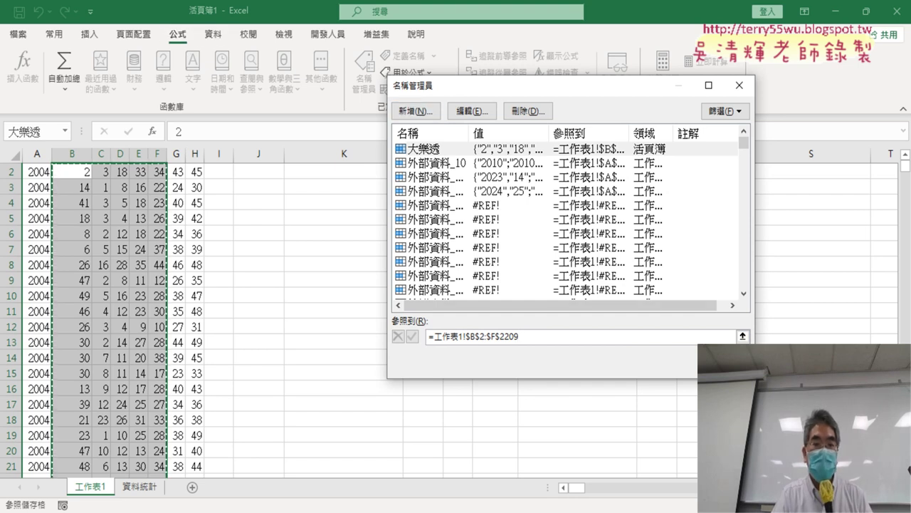
pyautogui.press('Escape')
pyautogui.press('Escape')
pyautogui.click(140, 486)
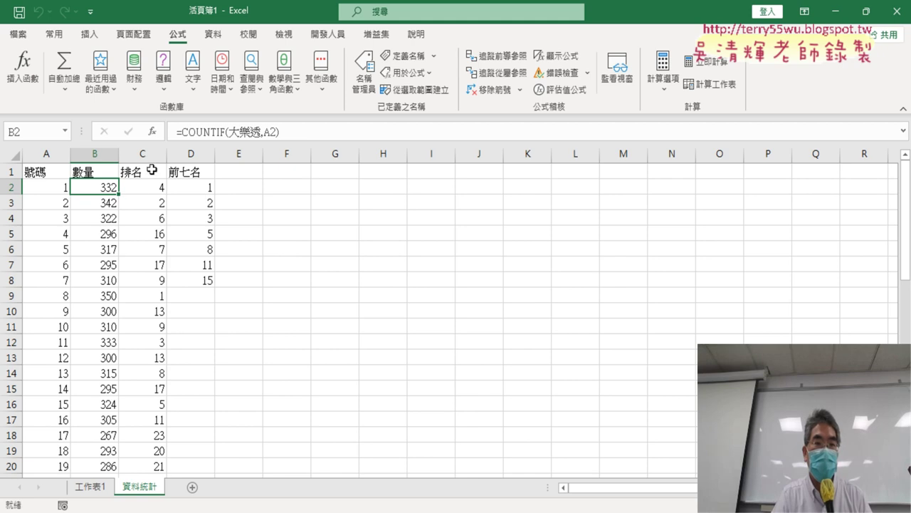
# - Run 前七名清除 from the Visual Basic editor to empty the 前七名 column again
pyautogui.click(327, 33)
pyautogui.click(27, 72)
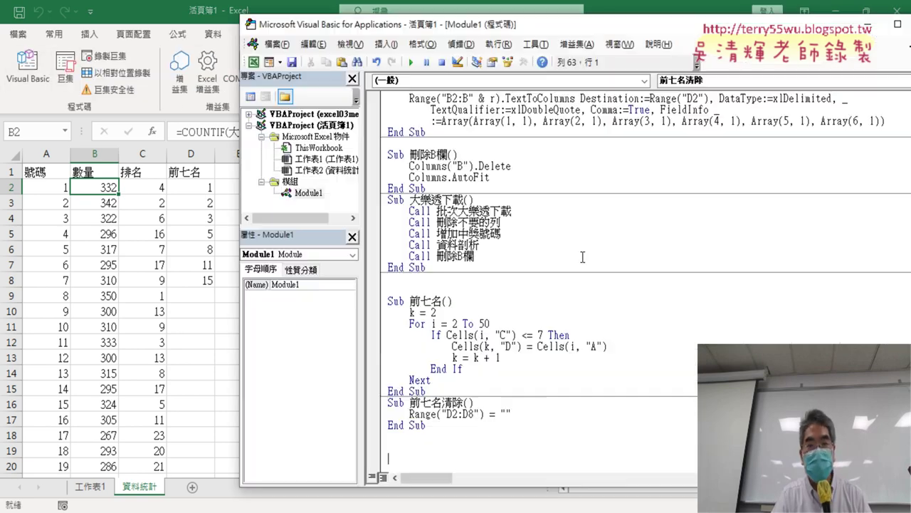
pyautogui.click(491, 346)
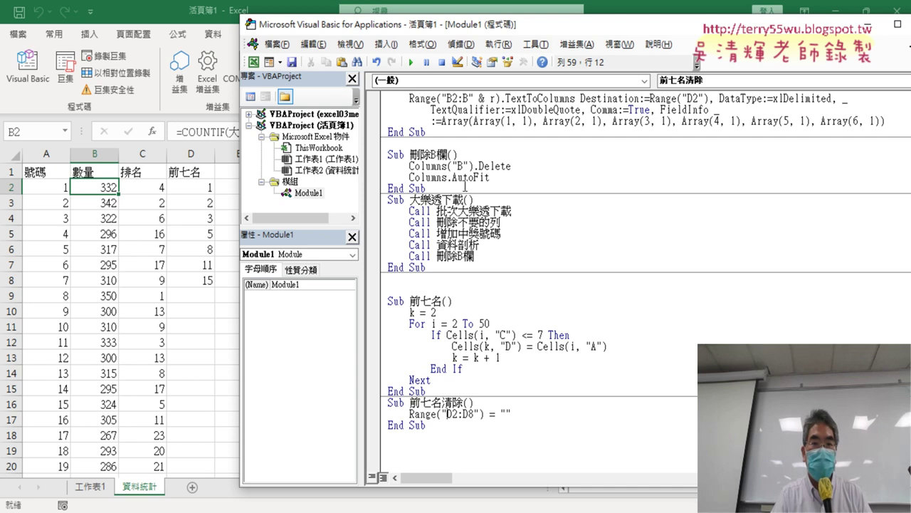
pyautogui.click(411, 62)
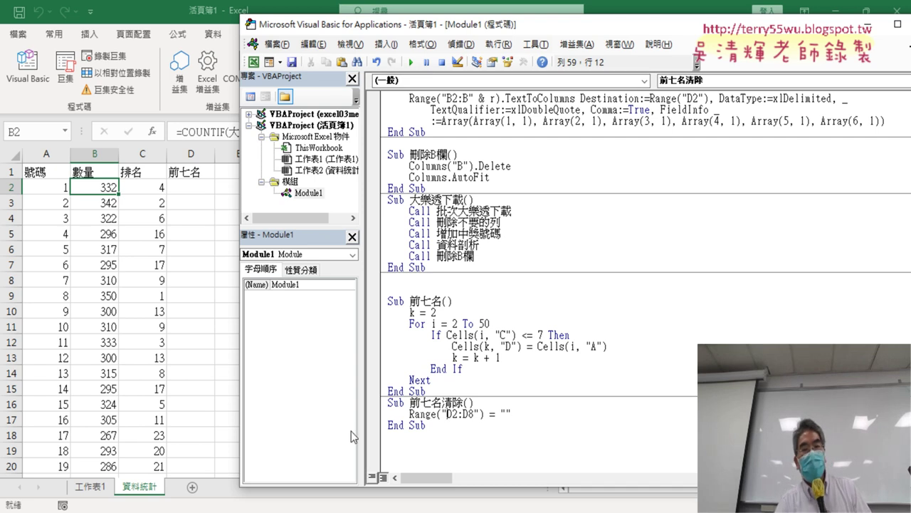